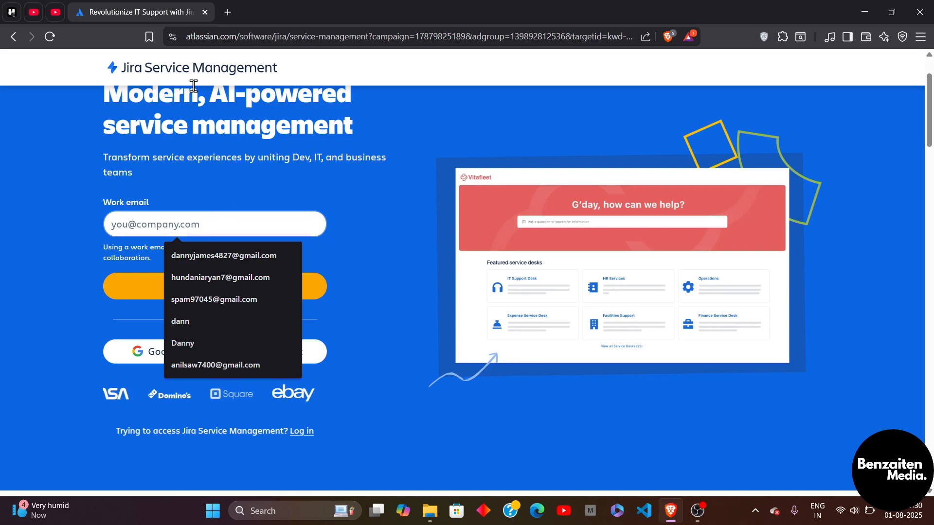
Step: Fill in the work email from the saved suggestions and sign up for Jira Service Management
left_click(223, 255)
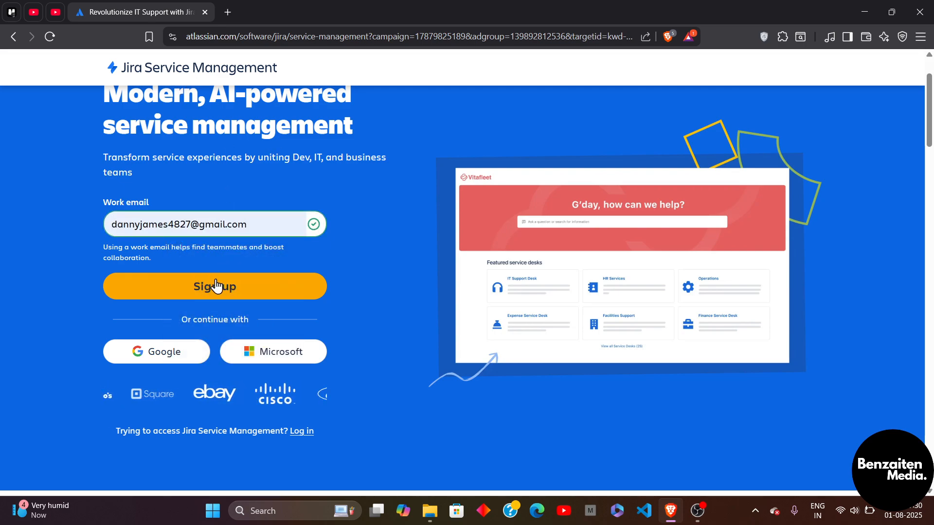
left_click(215, 287)
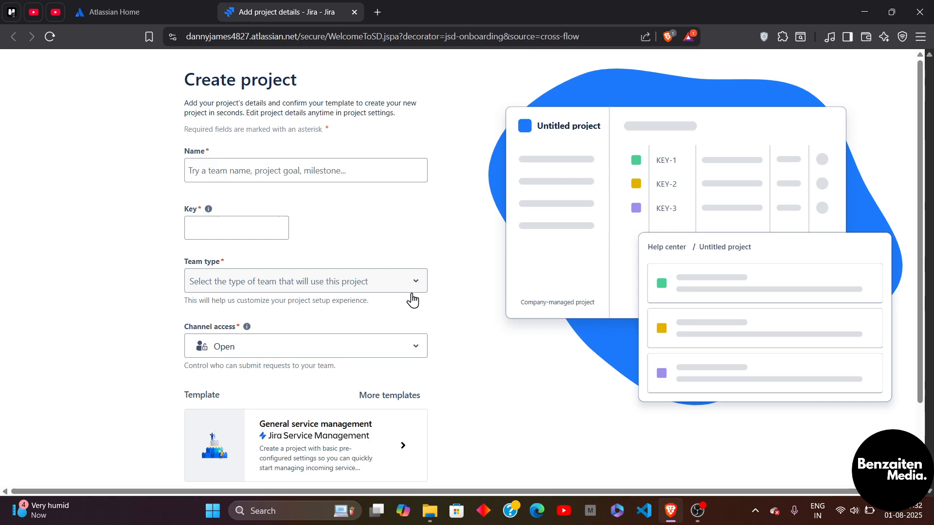
Step: Name the new project Test and set its team type to Finance
left_click(284, 172)
type("T")
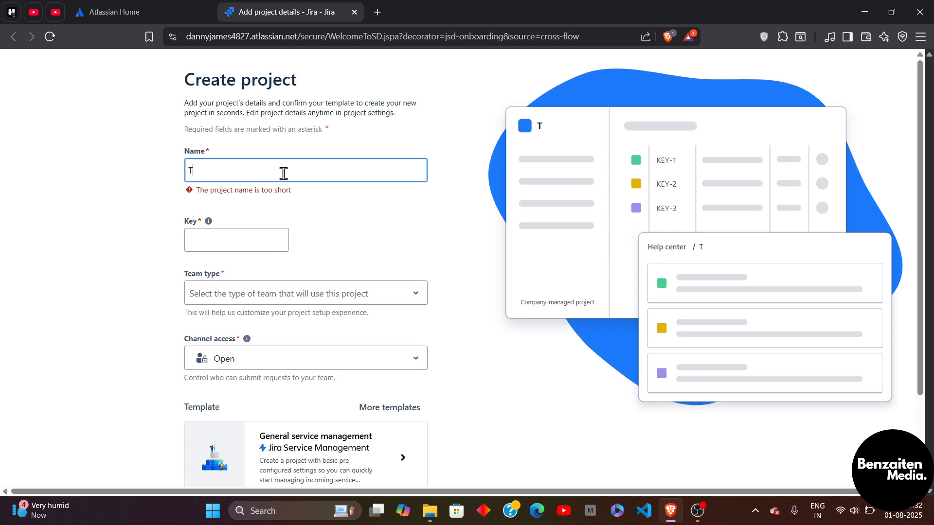
type("est")
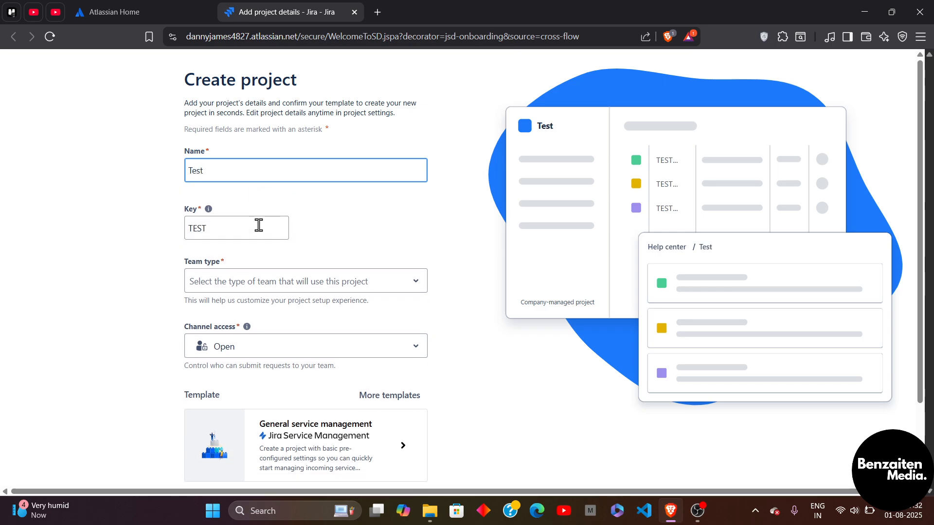
scroll(307, 258, "down", 1)
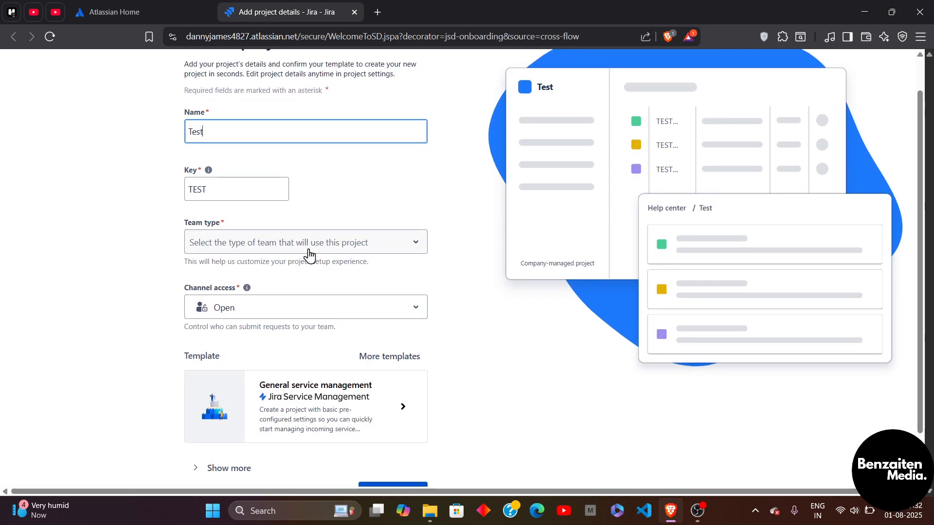
left_click(310, 255)
left_click(249, 280)
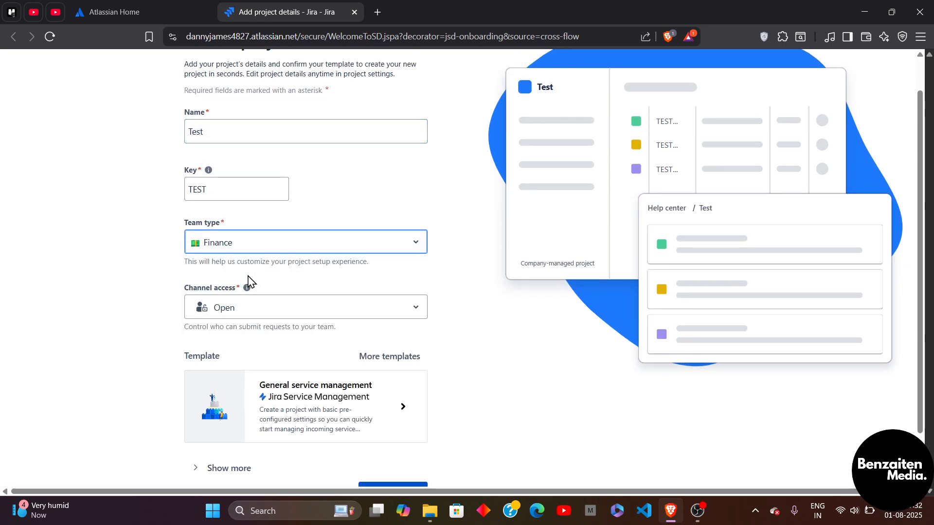
Step: Set the channel access to Restricted and create the project
left_click(296, 307)
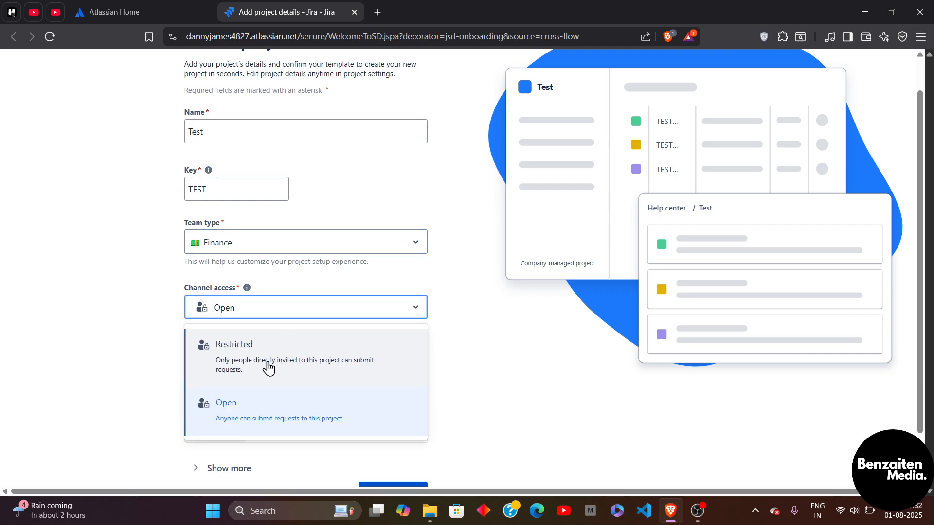
left_click(291, 354)
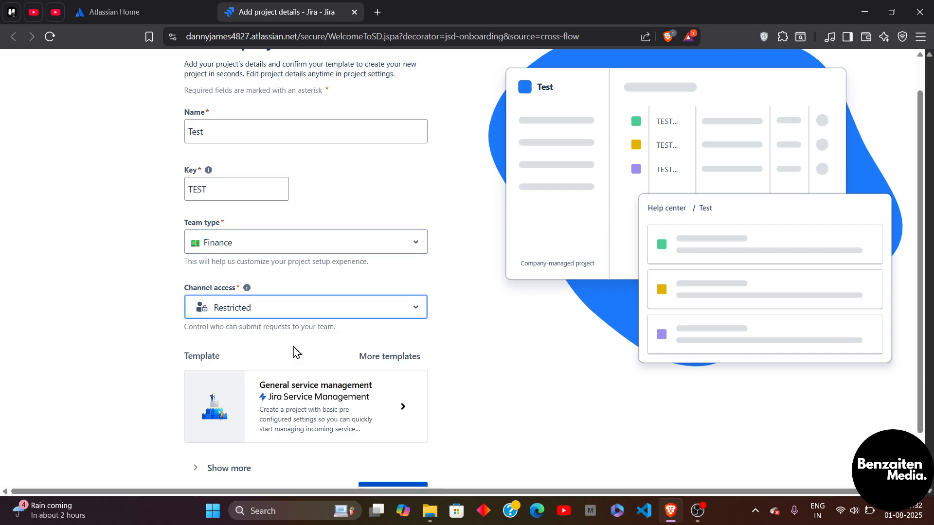
scroll(297, 323, "down", 2)
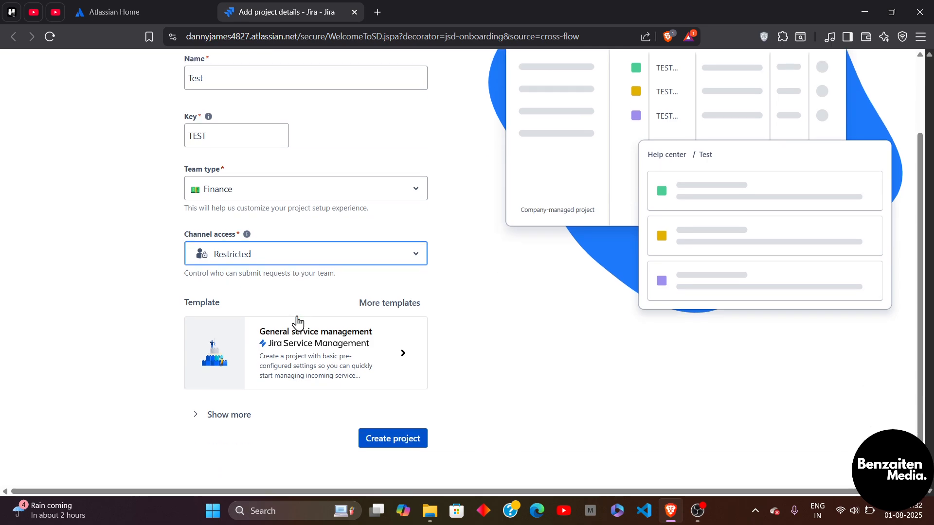
left_click(389, 439)
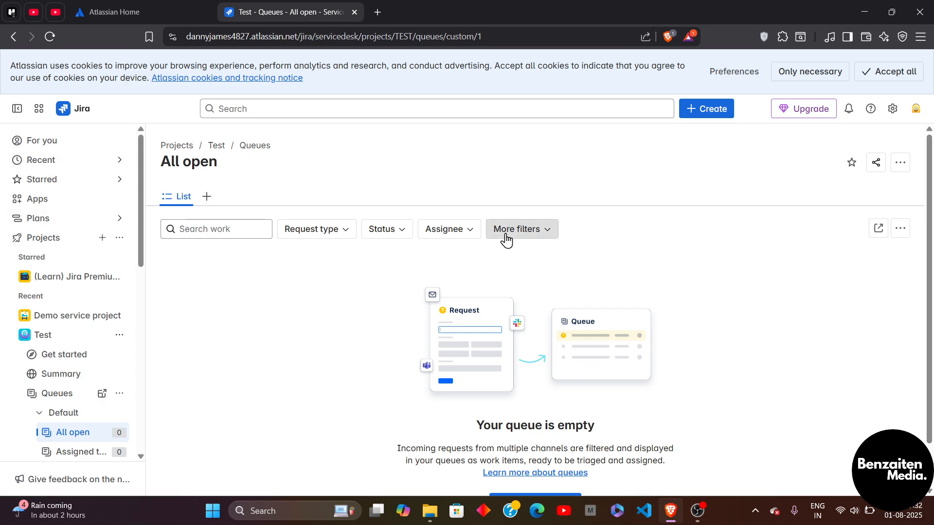
Step: Start a new work item in Demo service project (DEMO) with work type Task
scroll(543, 295, "down", 1)
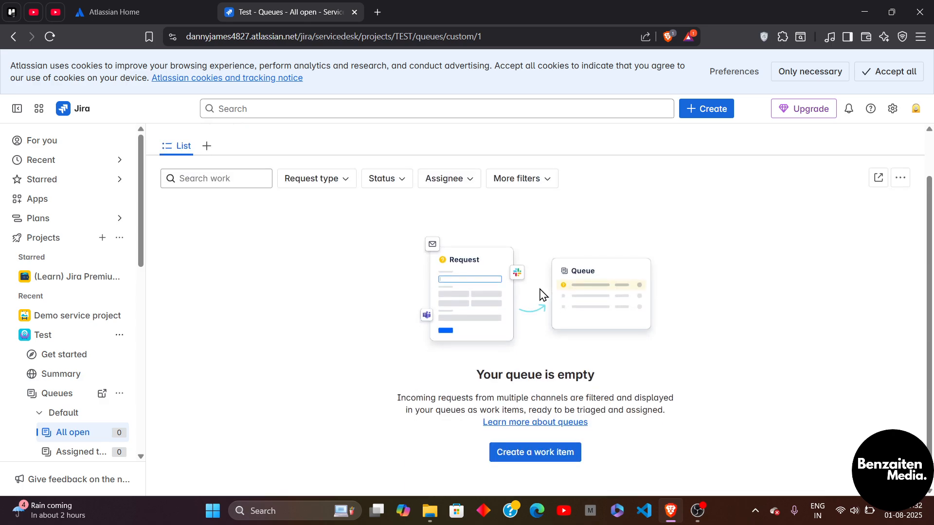
left_click(542, 455)
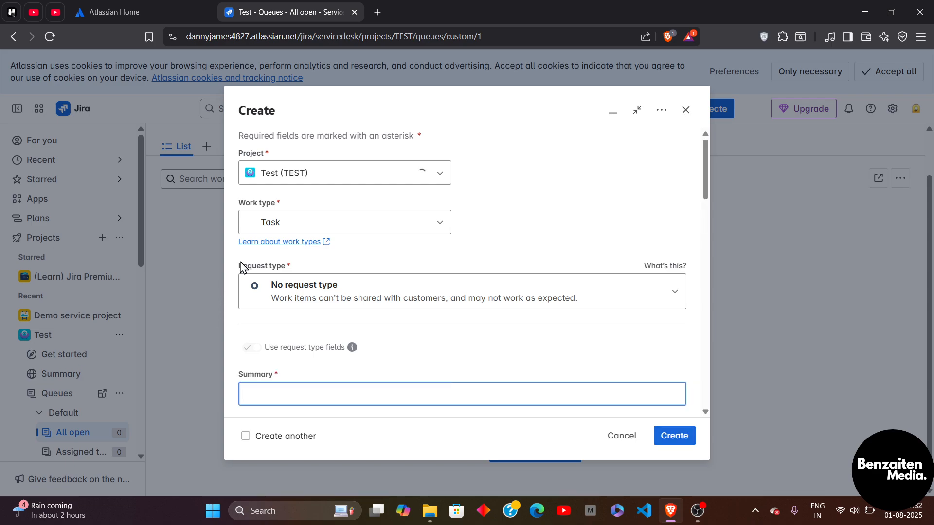
left_click(380, 183)
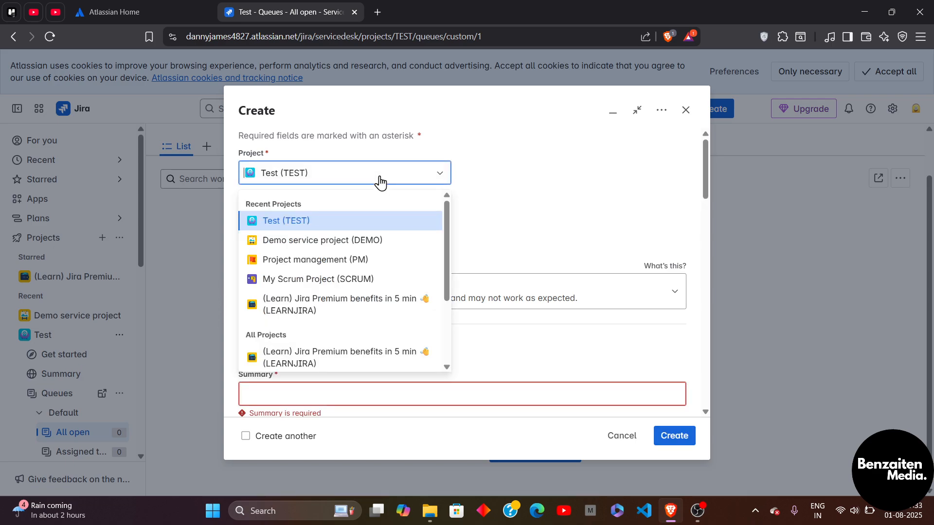
left_click(321, 243)
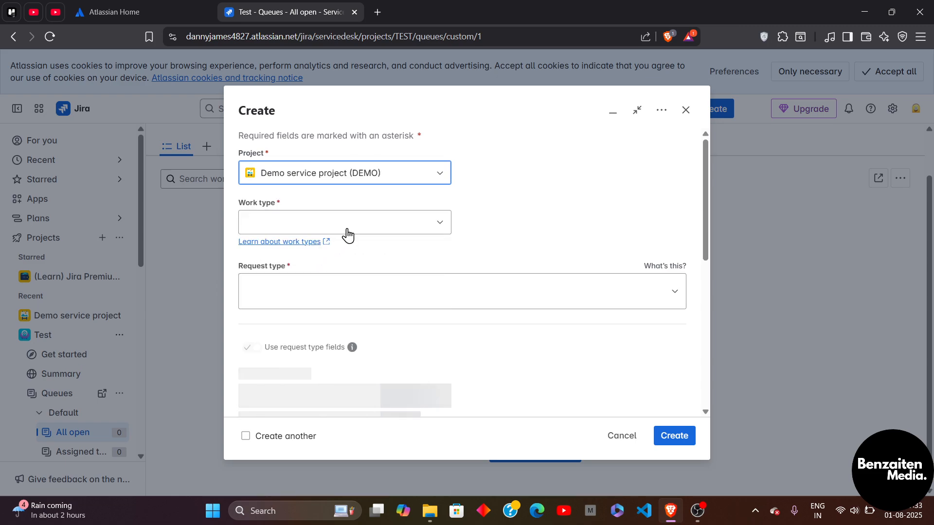
left_click(363, 225)
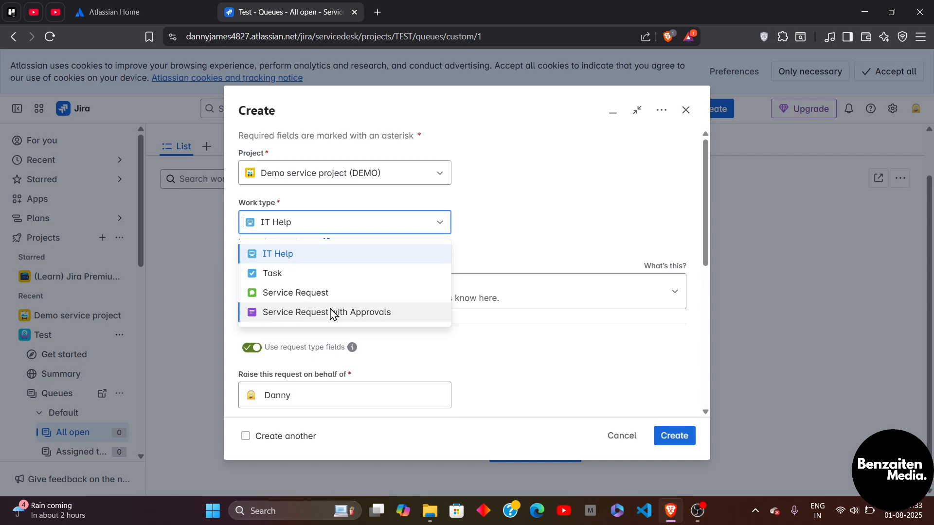
left_click(300, 277)
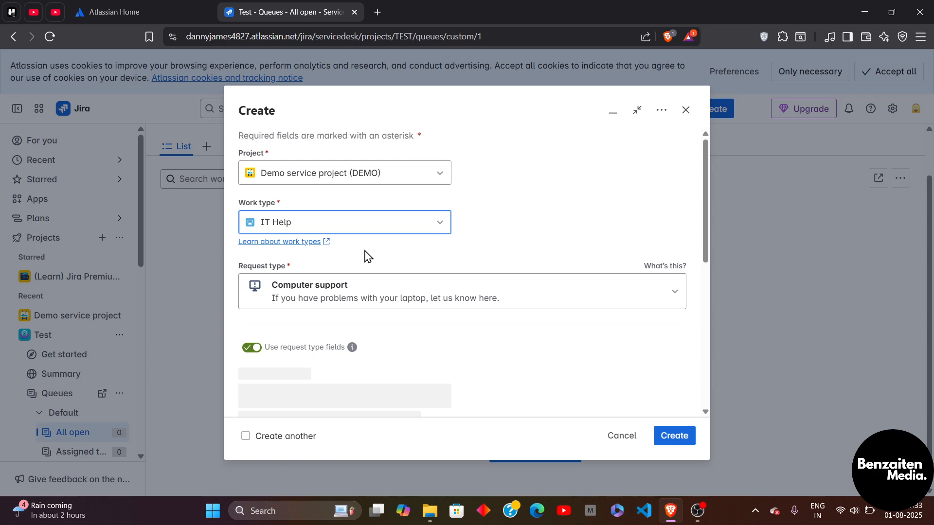
Step: Enter the summary "This is a demo test connection" and select the Jira component
scroll(378, 288, "down", 2)
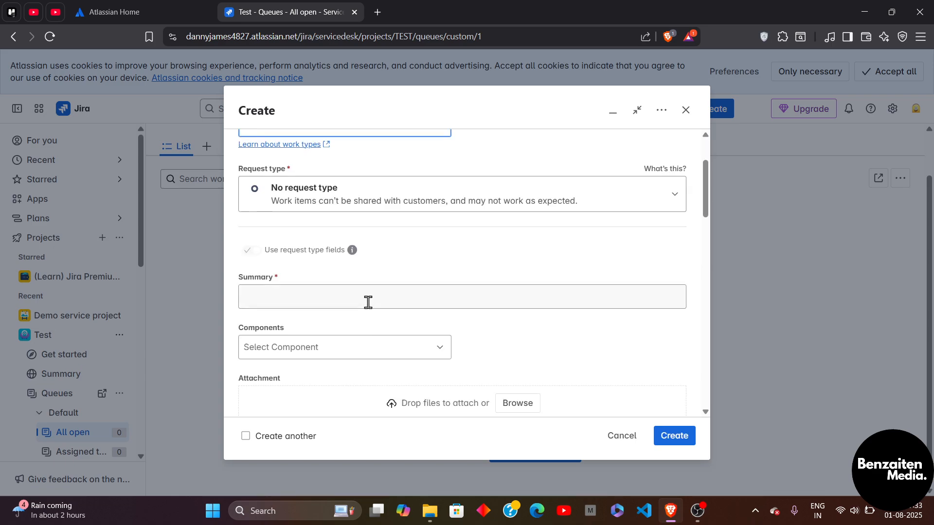
scroll(369, 302, "down", 1)
left_click(358, 263)
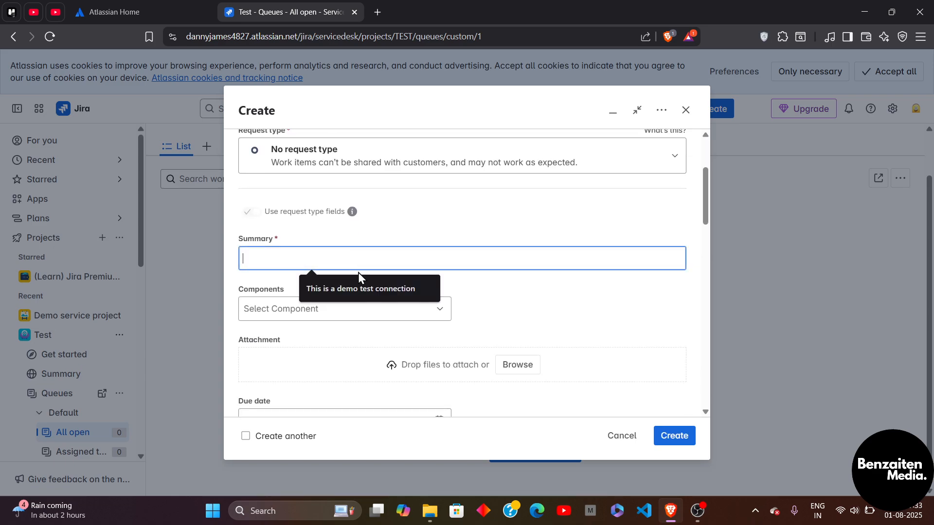
left_click(361, 291)
left_click(368, 318)
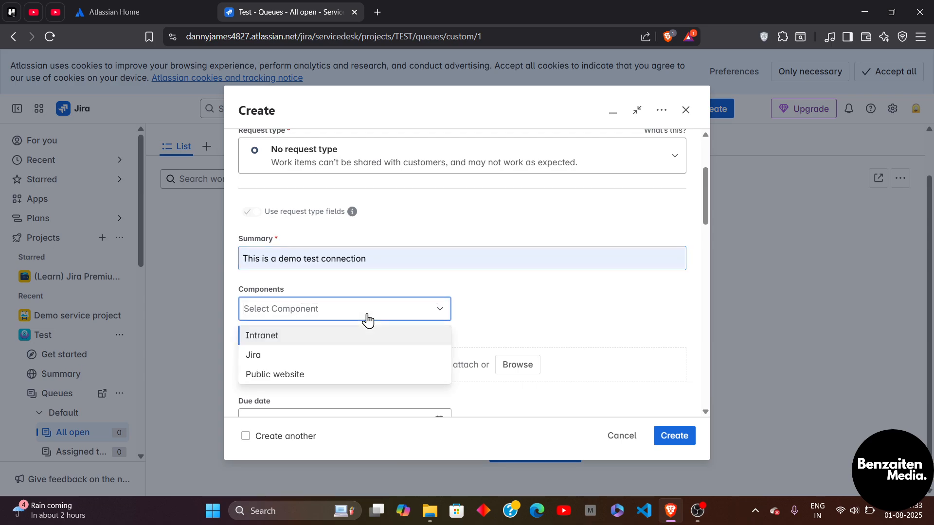
left_click(308, 359)
Step: Scroll through the remaining fields of the work item form
scroll(382, 347, "down", 2)
scroll(382, 346, "down", 3)
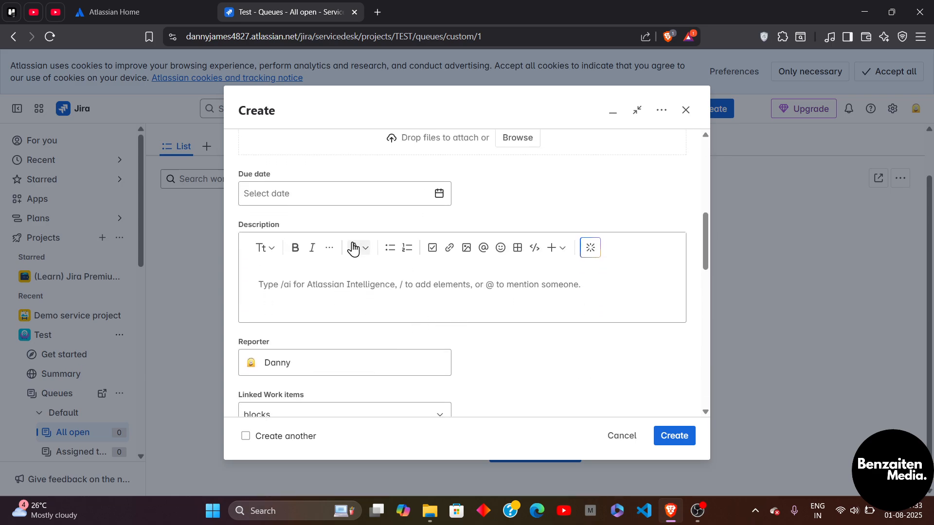
scroll(337, 203, "down", 2)
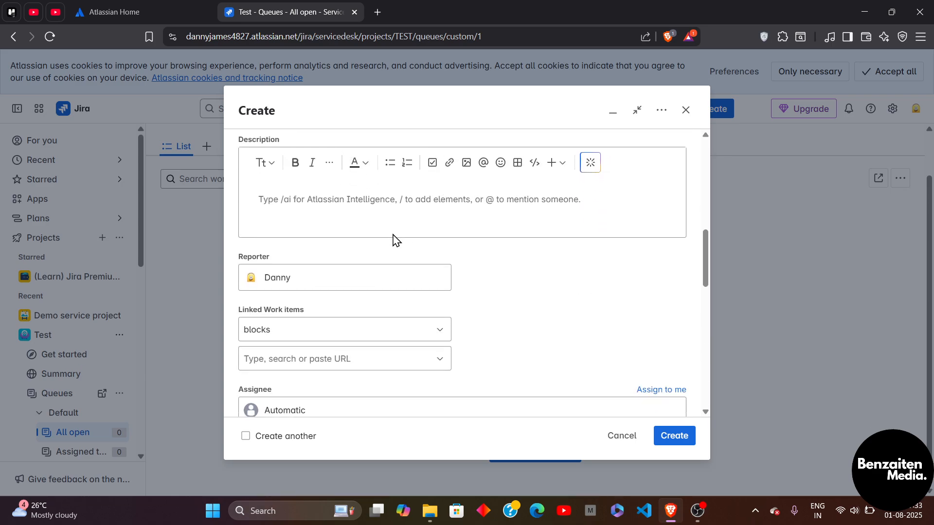
scroll(385, 218, "up", 1)
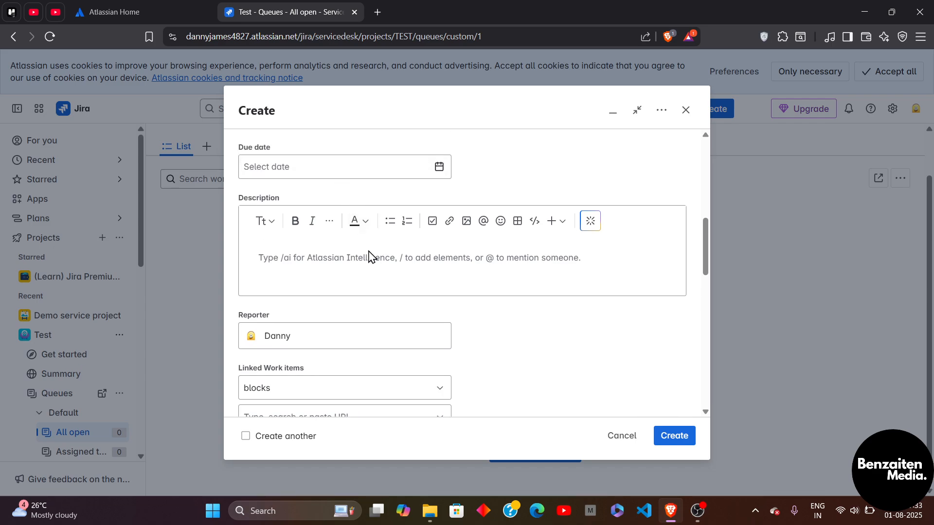
scroll(370, 255, "down", 1)
scroll(398, 230, "down", 1)
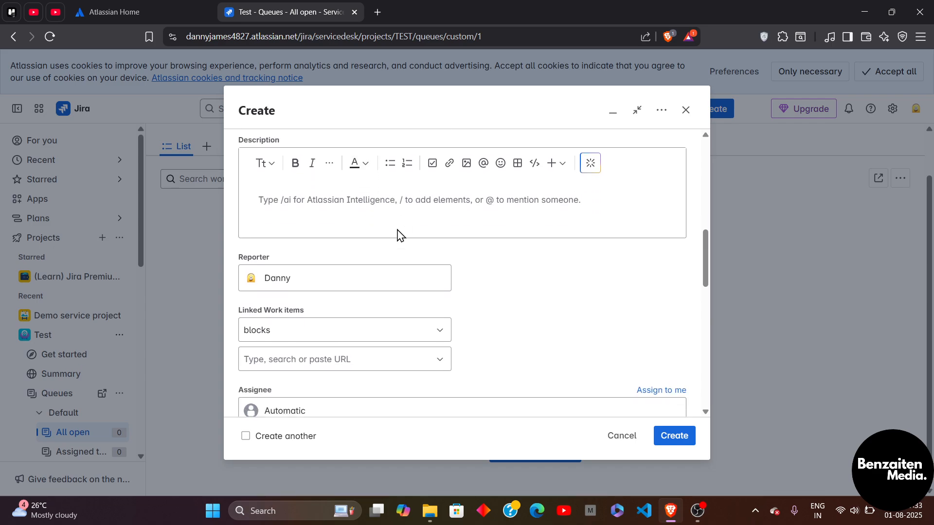
scroll(413, 227, "up", 1)
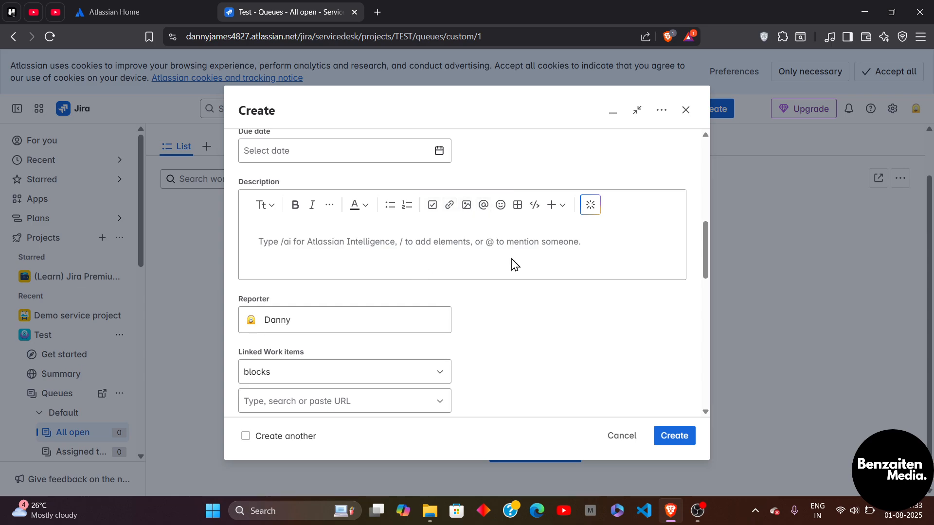
scroll(515, 265, "down", 1)
scroll(515, 265, "down", 8)
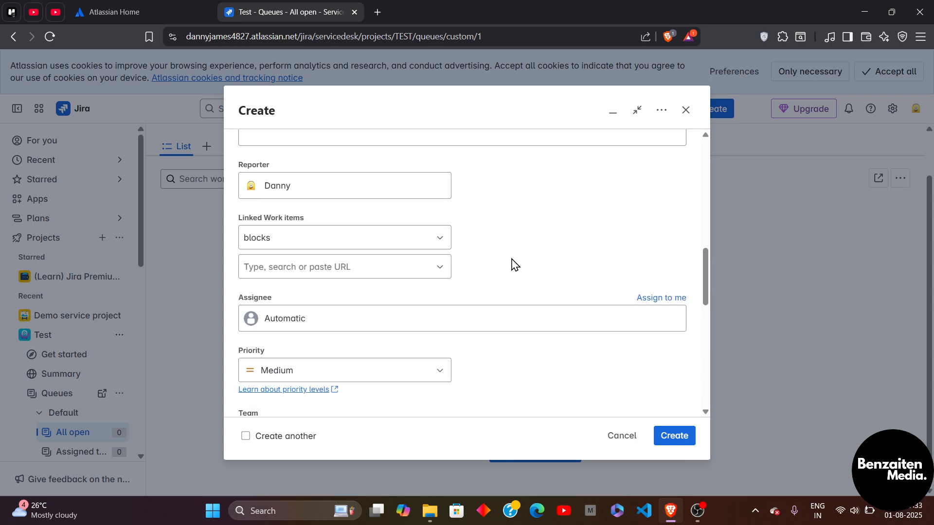
scroll(515, 265, "down", 1)
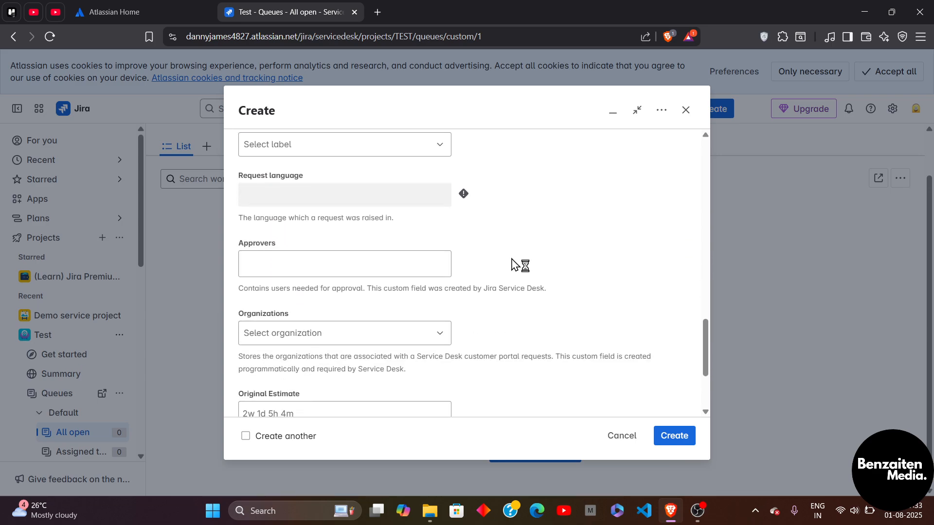
scroll(517, 272, "up", 3)
Step: Create the work item
left_click(404, 297)
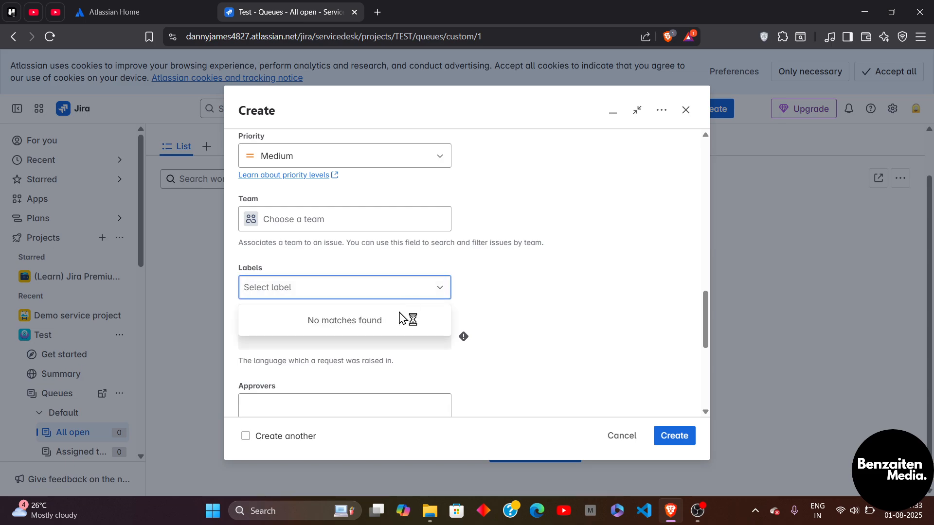
left_click(519, 286)
scroll(520, 286, "down", 4)
scroll(521, 285, "down", 3)
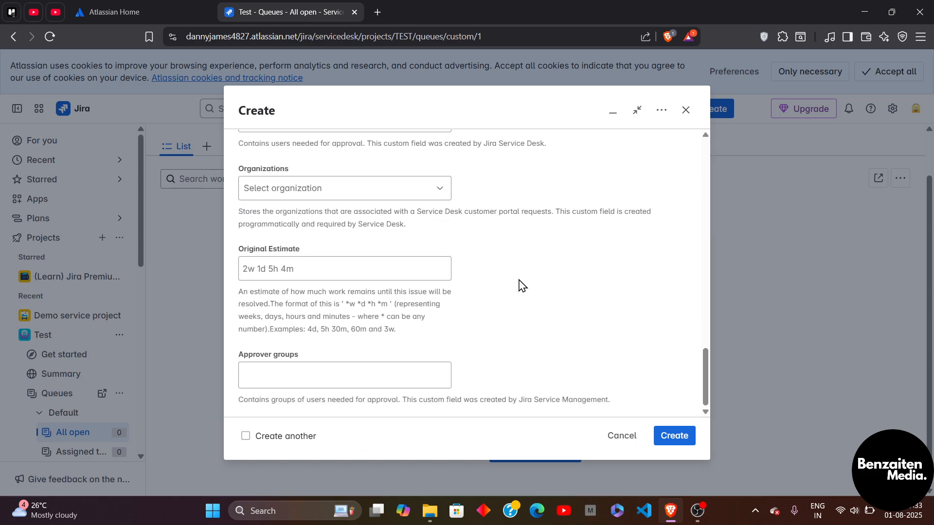
left_click(676, 440)
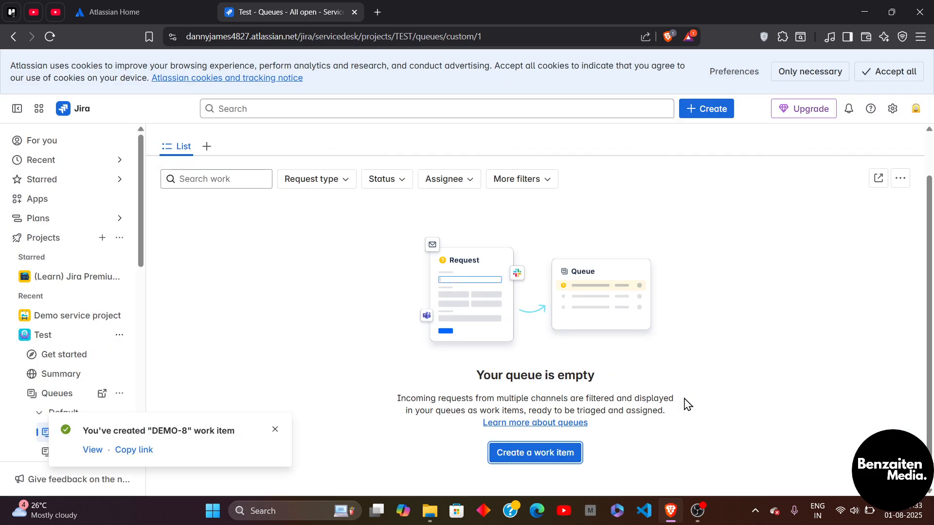
Step: View the newly created work item, then return to the For you page
left_click(92, 452)
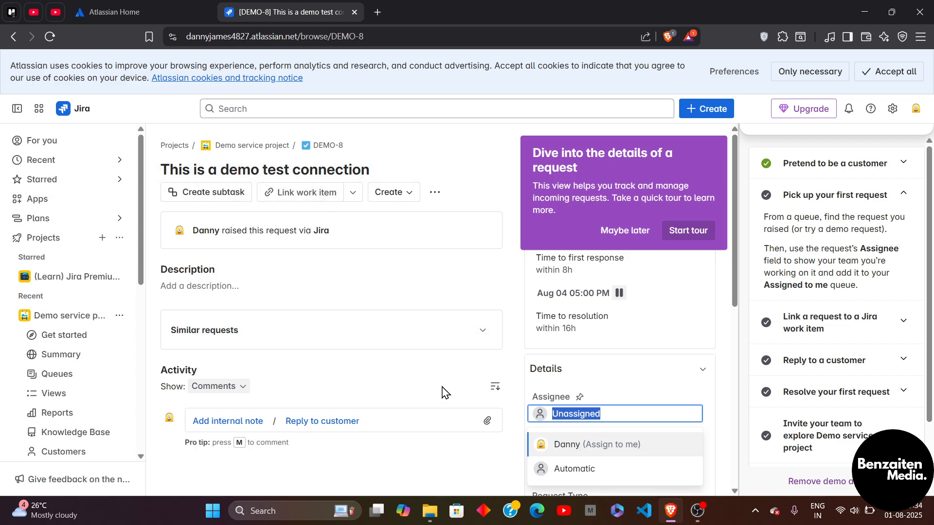
left_click(33, 116)
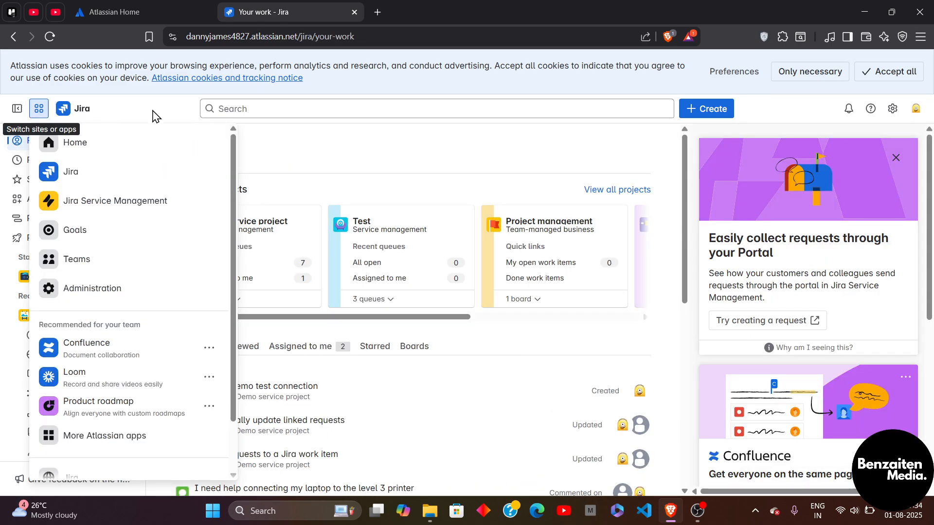
left_click(307, 167)
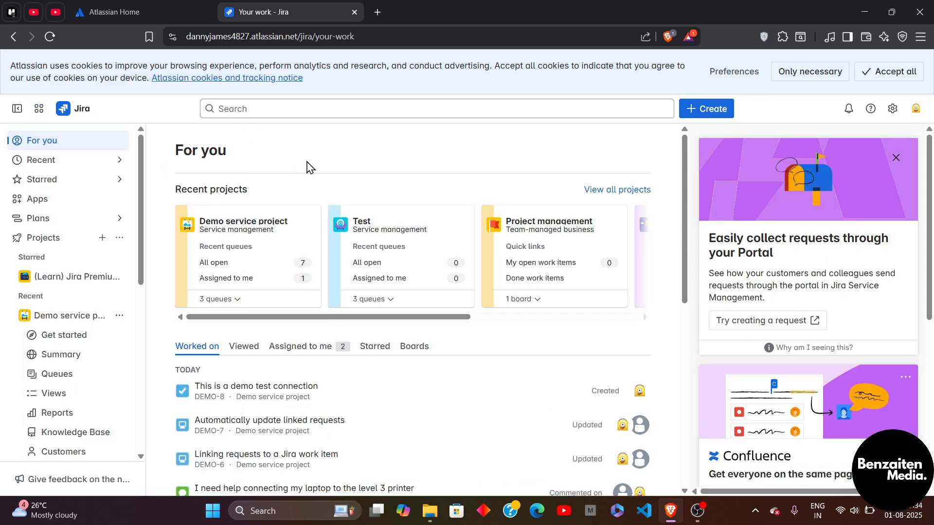
Step: Switch to Jira Service Management and start a new project from the General service management template
left_click(40, 112)
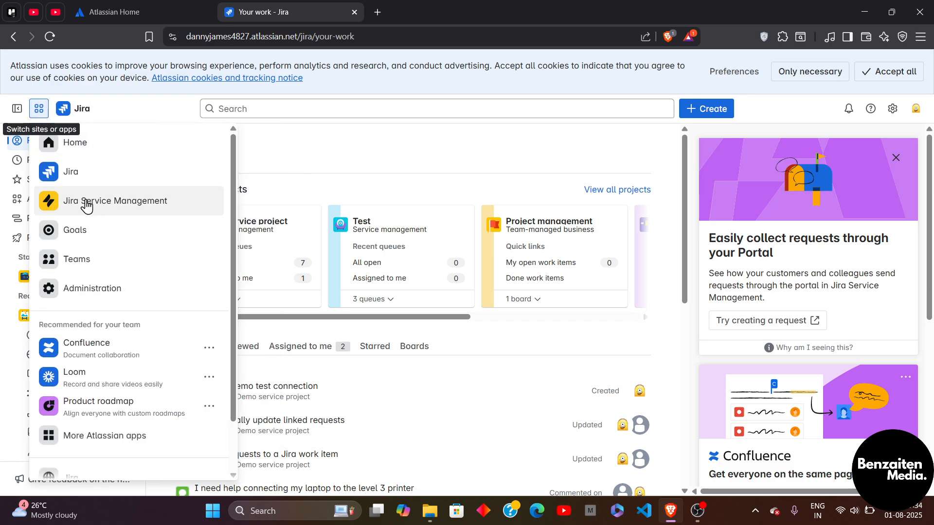
left_click(88, 206)
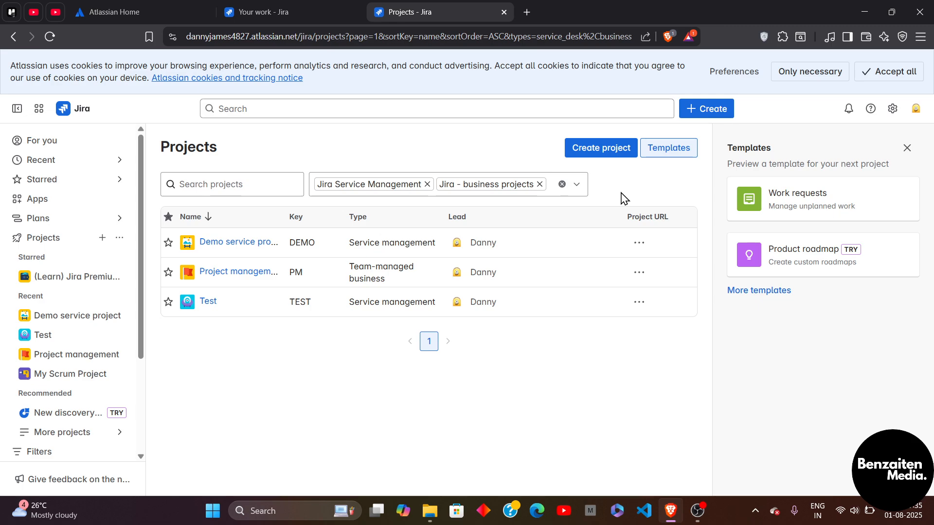
left_click(604, 155)
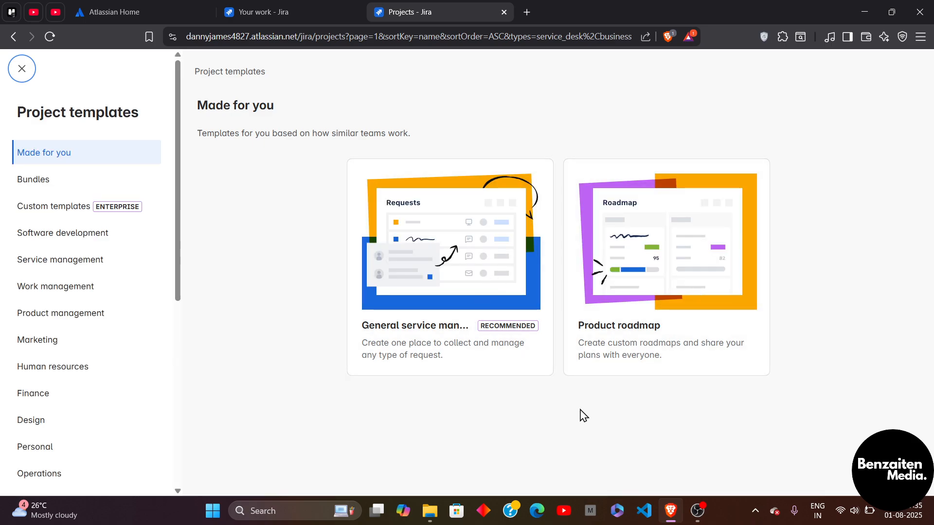
left_click(476, 277)
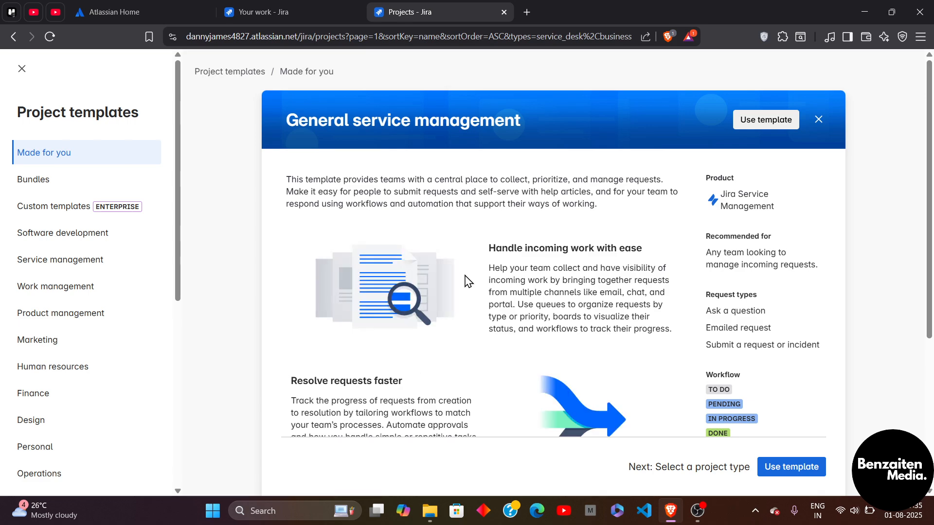
scroll(665, 286, "down", 2)
left_click(785, 468)
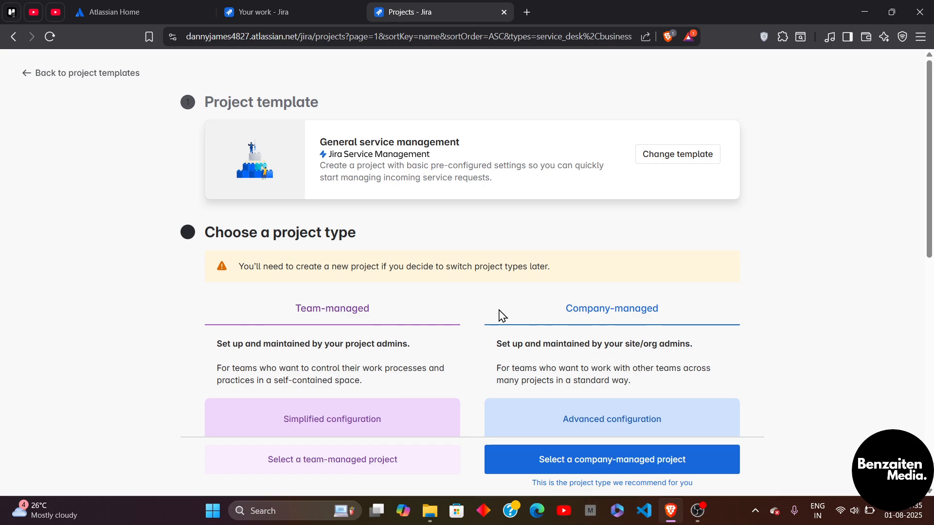
Step: Choose a team-managed project type for the new project
scroll(438, 350, "down", 4)
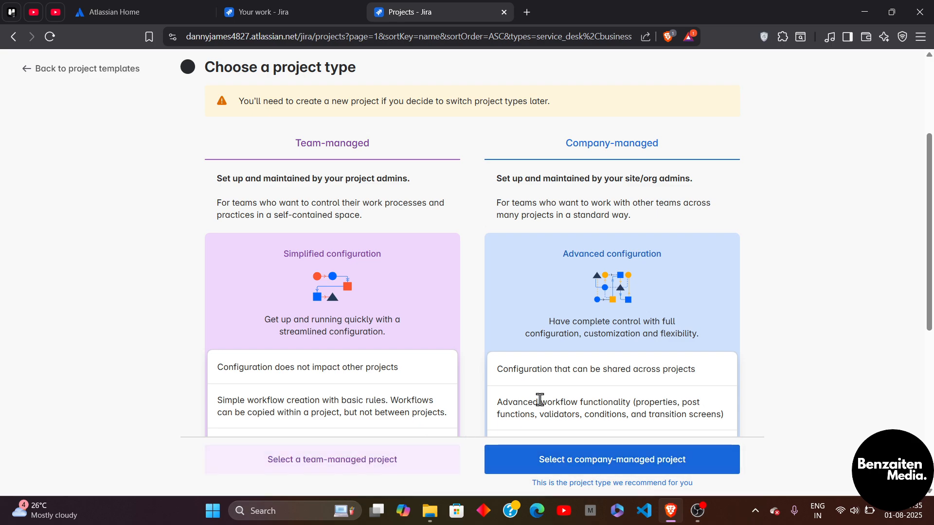
scroll(538, 396, "up", 2)
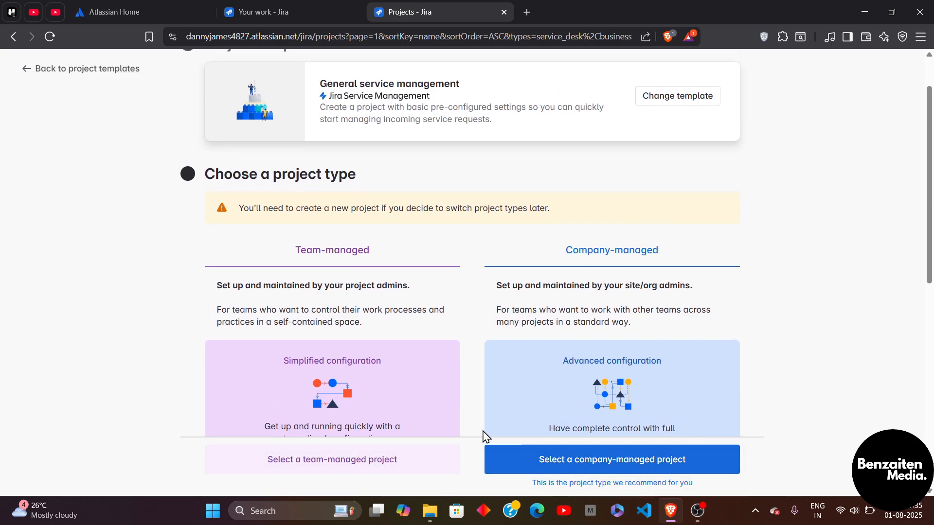
left_click(349, 469)
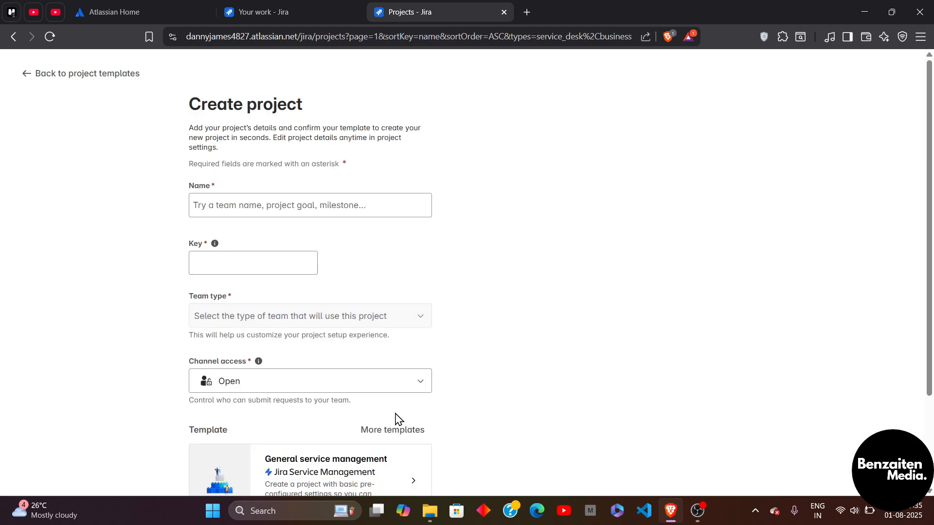
Step: Name the new project "Test1"
left_click(368, 203)
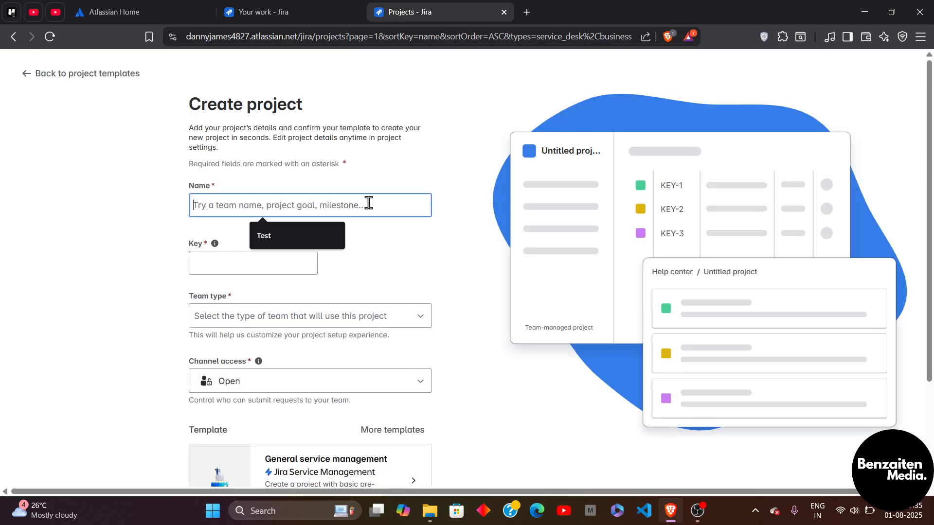
left_click(314, 233)
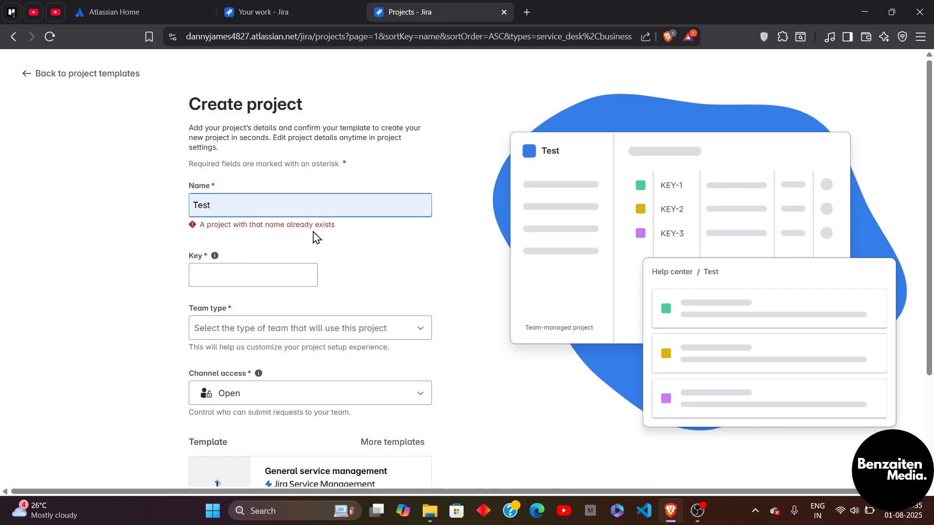
type("1")
Step: Set the project key to TEST2
left_click(236, 281)
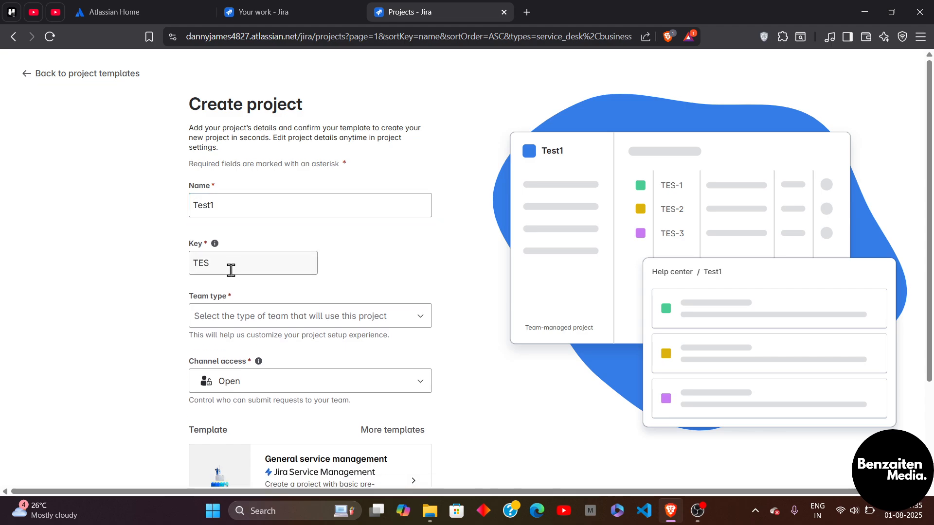
left_click(231, 270)
left_click(252, 291)
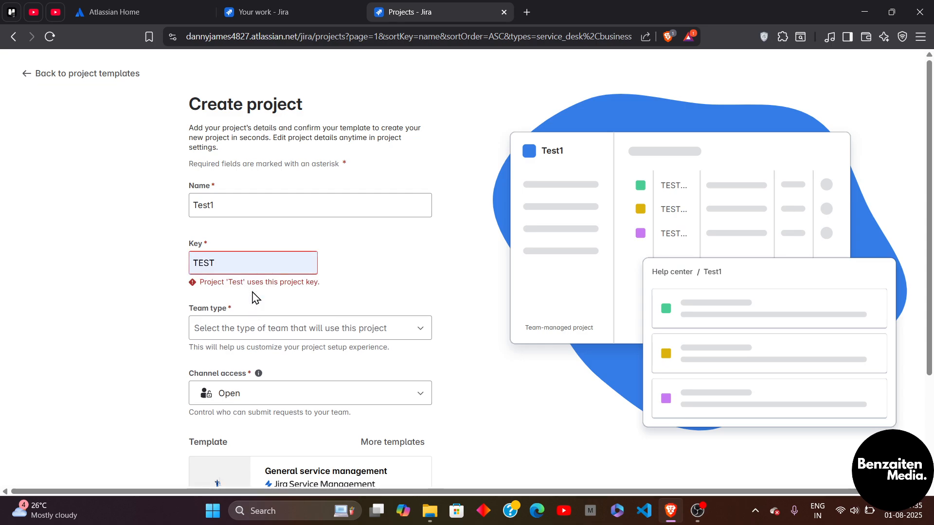
left_click(231, 267)
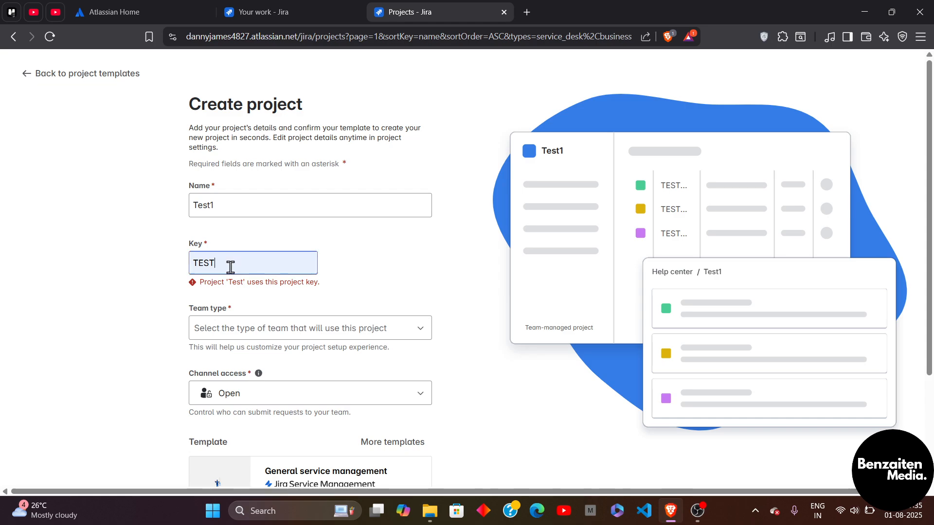
type("2")
Step: Set the team type to Data/analytics
scroll(229, 266, "down", 2)
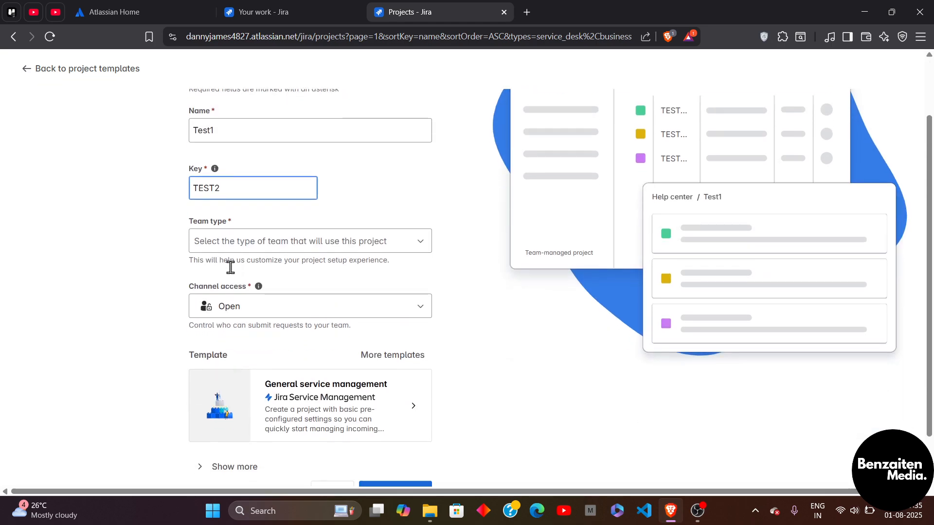
left_click(318, 248)
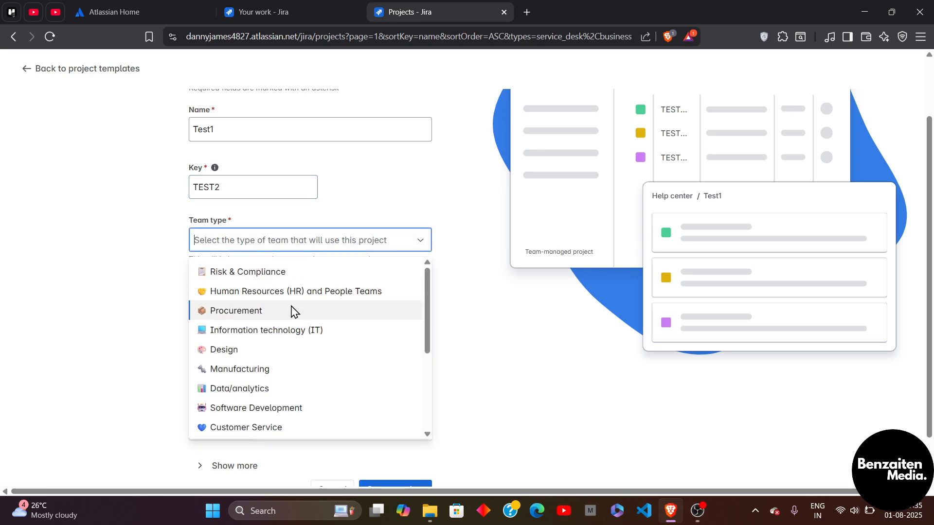
left_click(260, 389)
Step: Create the Test1 project
scroll(314, 342, "down", 1)
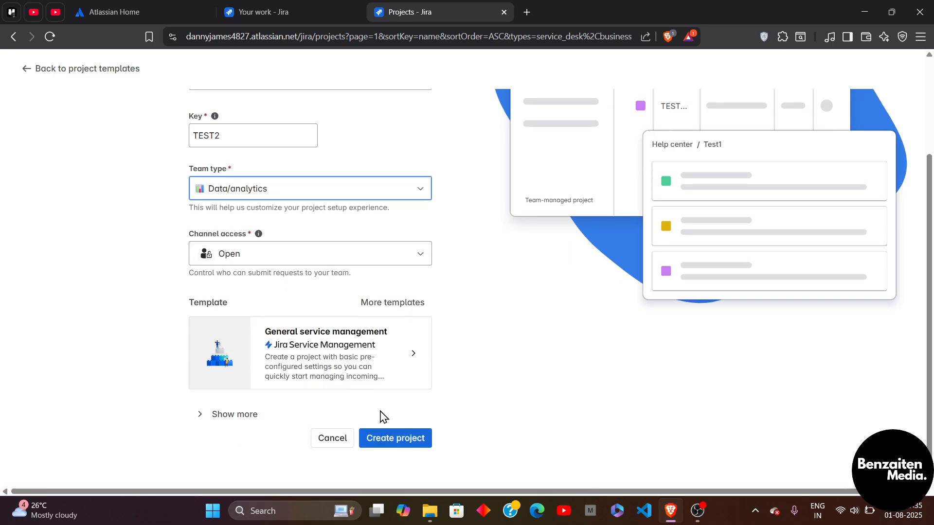
left_click(397, 440)
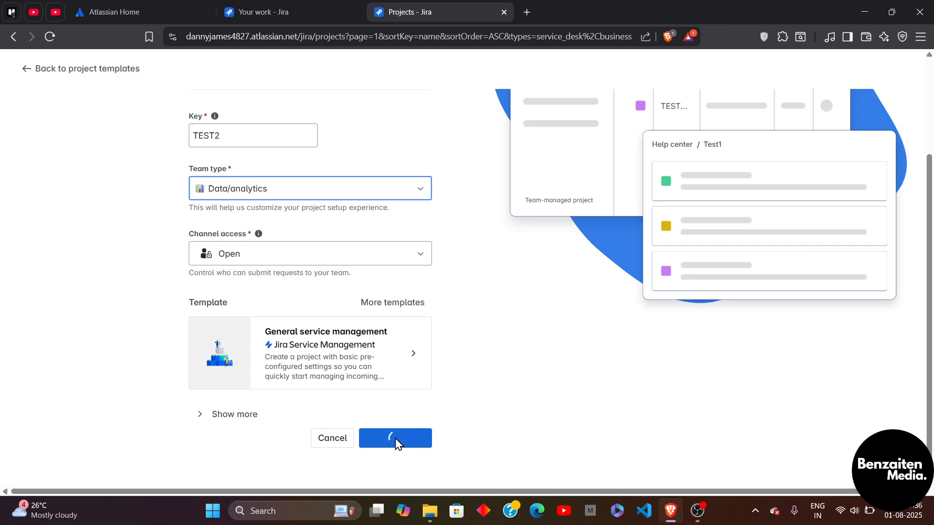
scroll(291, 264, "up", 3)
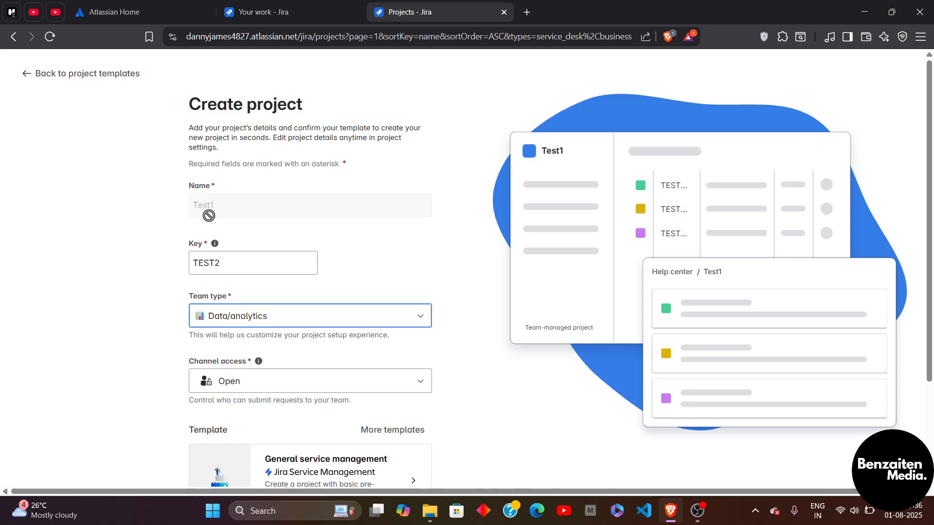
scroll(267, 330, "down", 1)
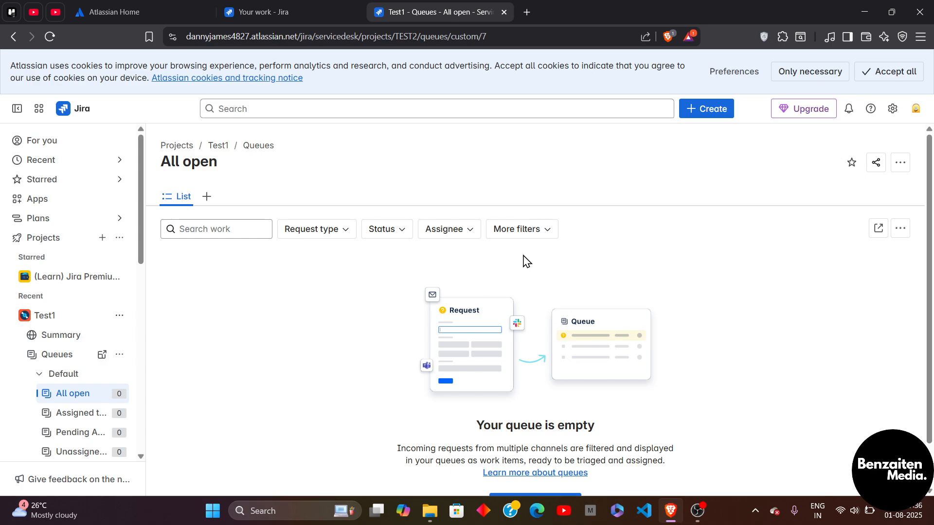
scroll(526, 262, "down", 1)
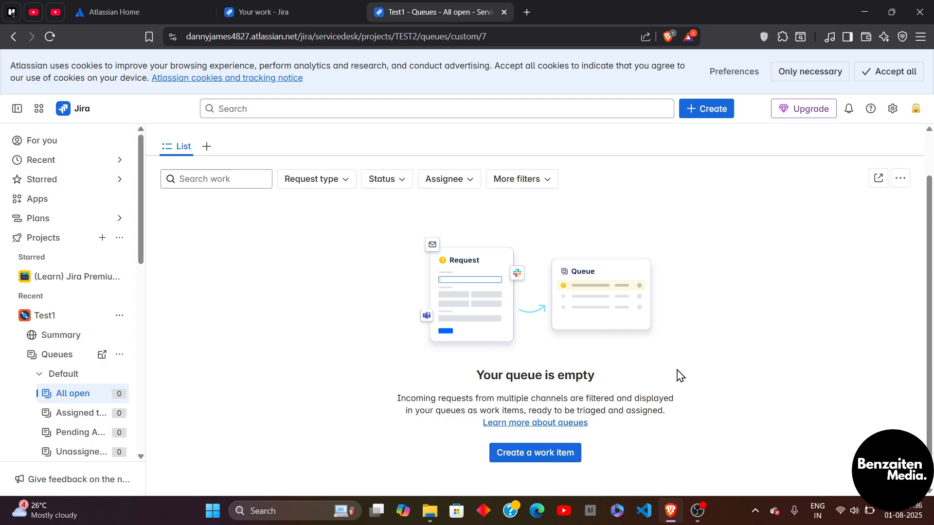
scroll(511, 302, "up", 1)
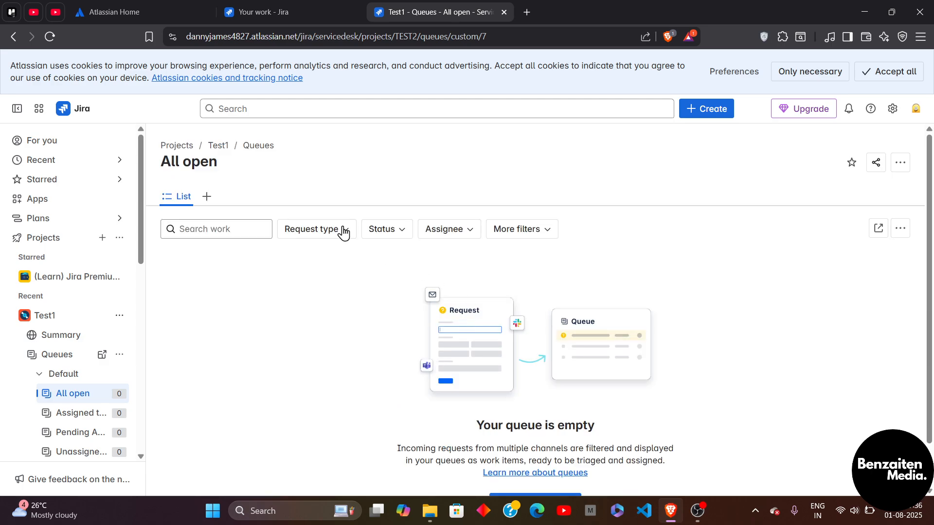
Step: Add a Board view to the All open queue's navigation
left_click(207, 196)
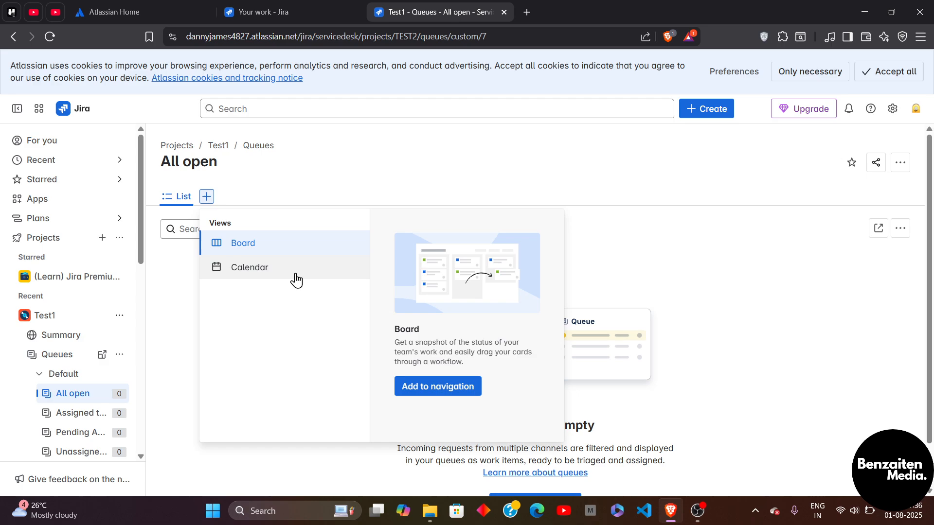
left_click(296, 269)
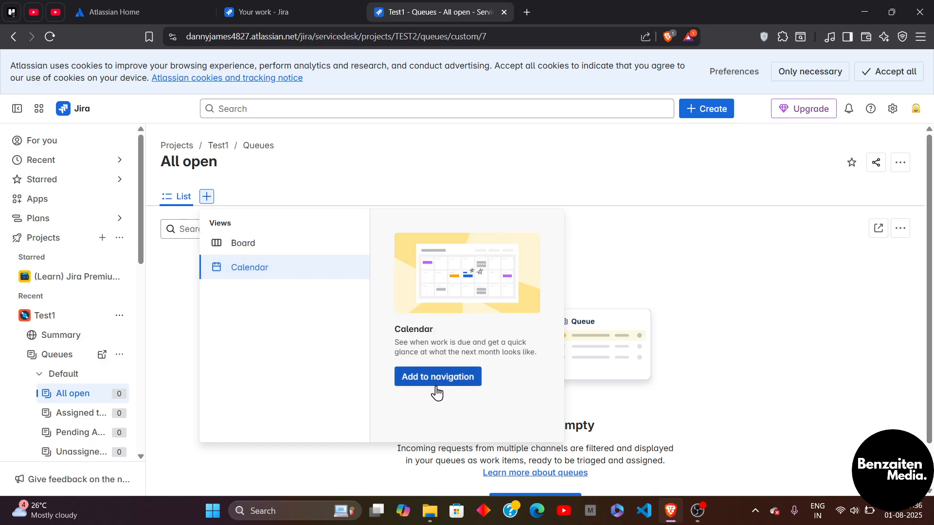
left_click(264, 253)
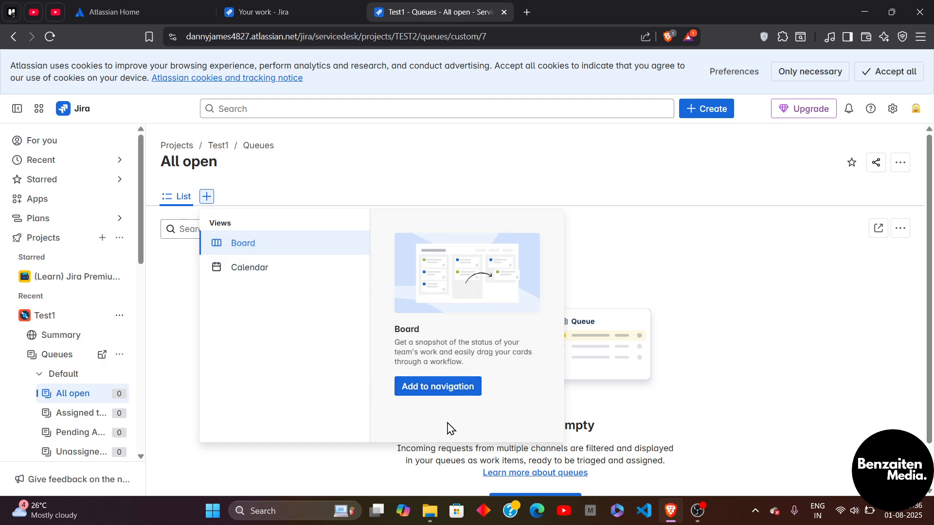
left_click(447, 396)
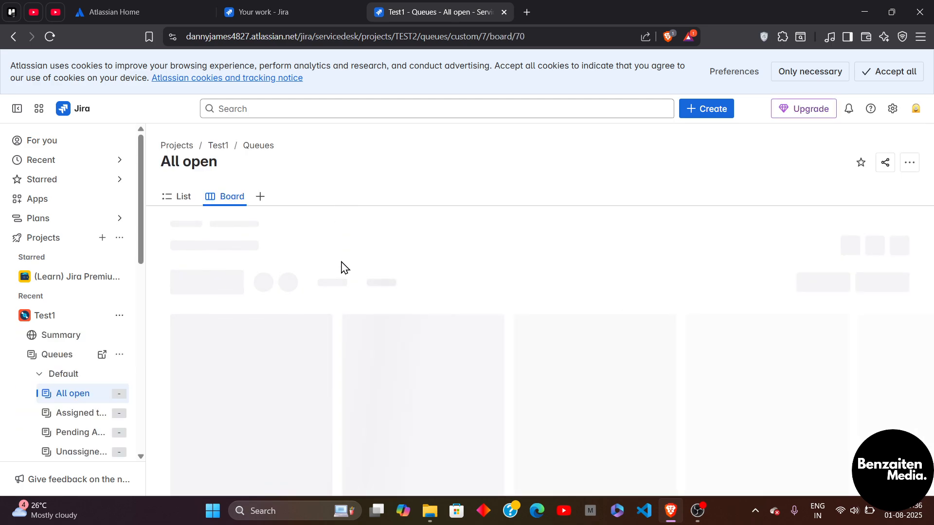
Step: Add a Calendar view to the queue's navigation and return to the List view
left_click(260, 198)
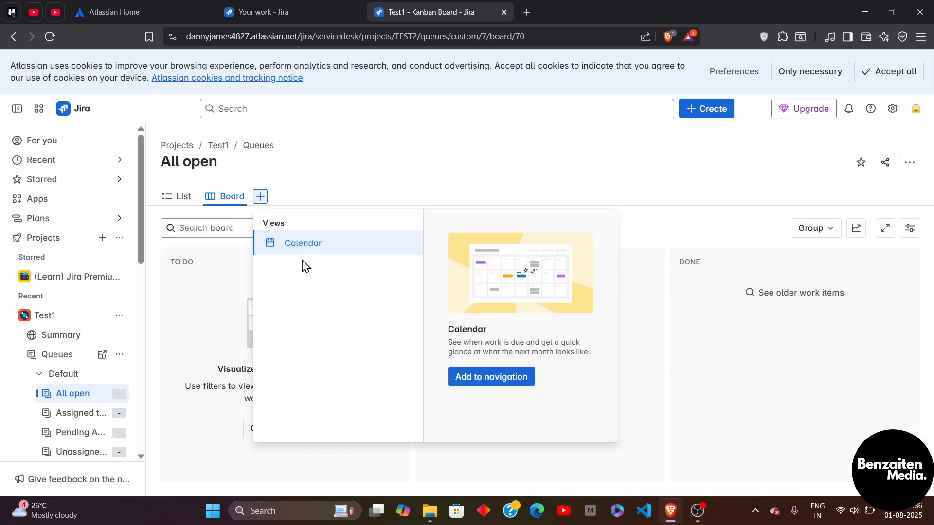
left_click(482, 383)
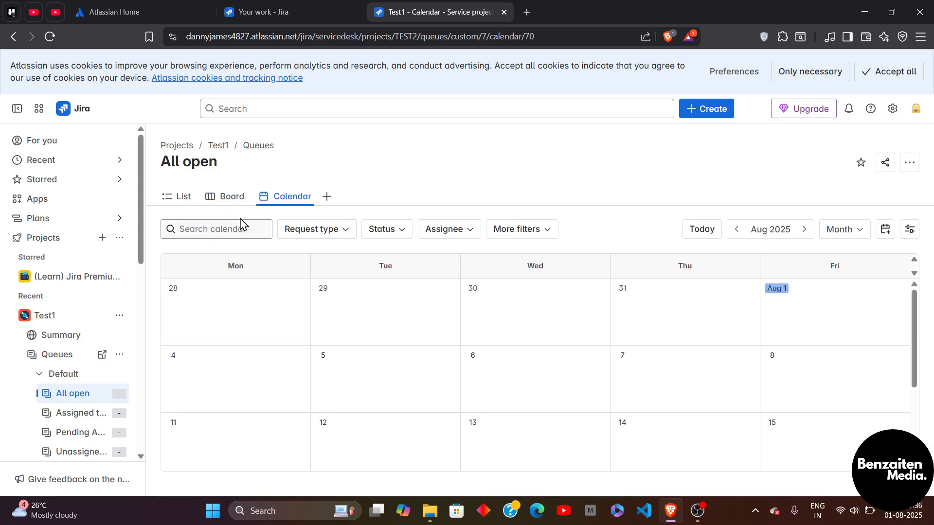
left_click(183, 201)
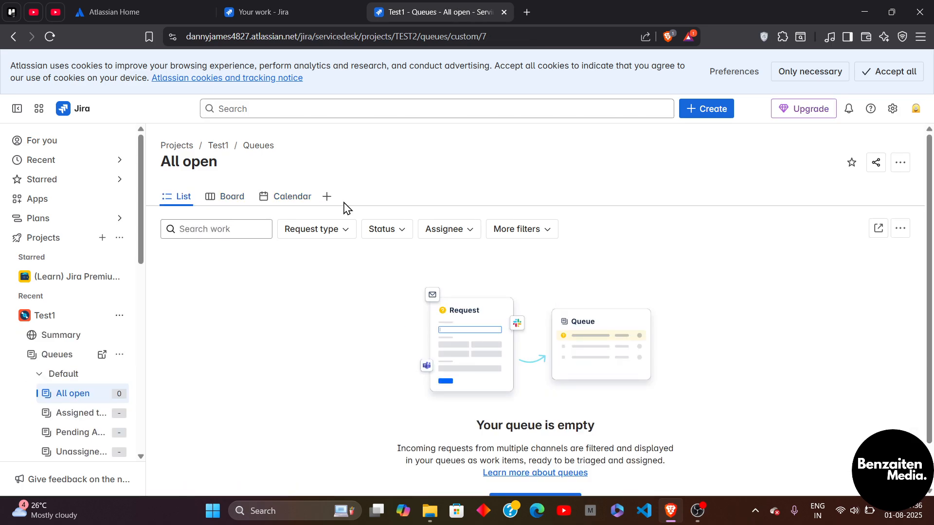
scroll(346, 208, "down", 1)
scroll(346, 208, "up", 1)
scroll(556, 274, "down", 1)
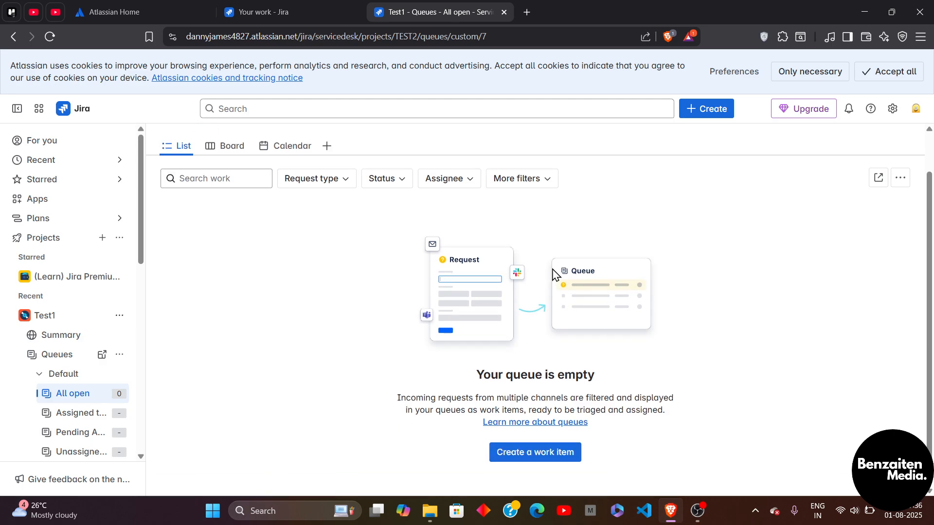
scroll(556, 275, "up", 1)
scroll(662, 376, "down", 1)
scroll(663, 375, "up", 1)
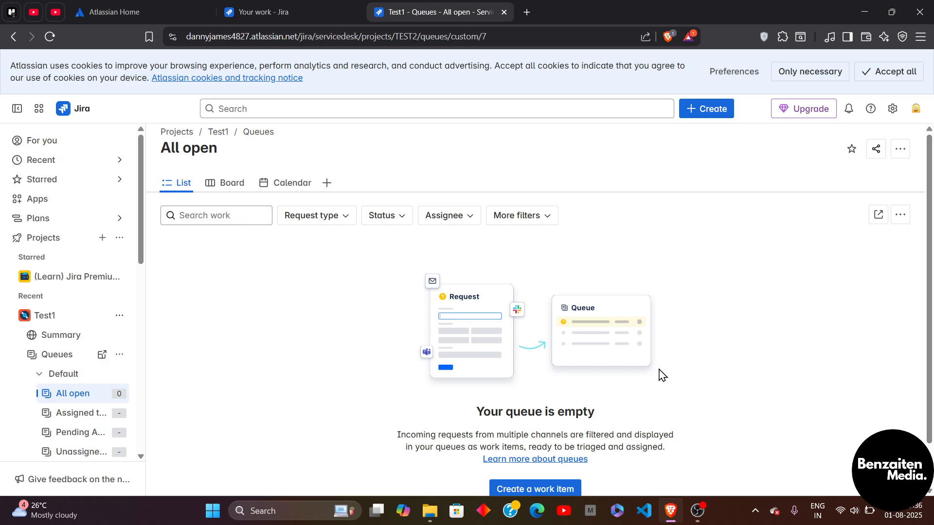
scroll(662, 375, "down", 1)
scroll(663, 375, "up", 1)
scroll(663, 376, "down", 1)
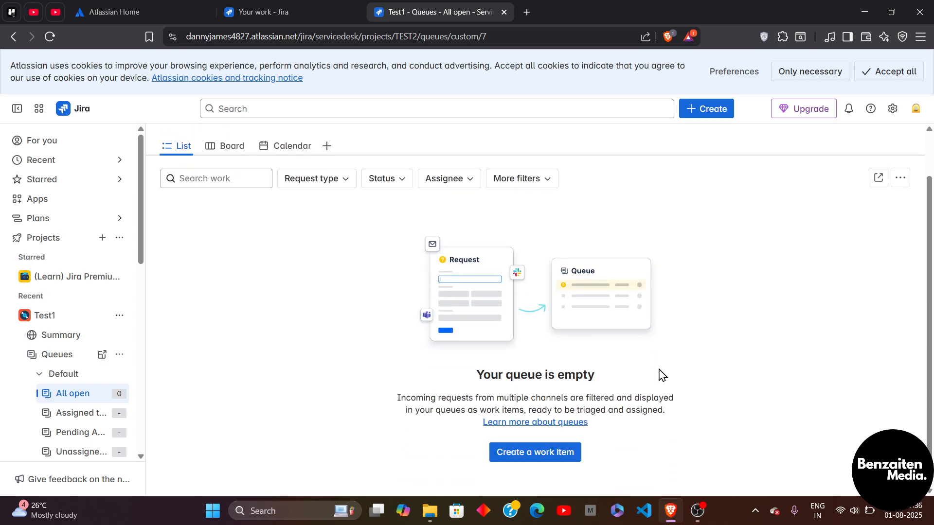